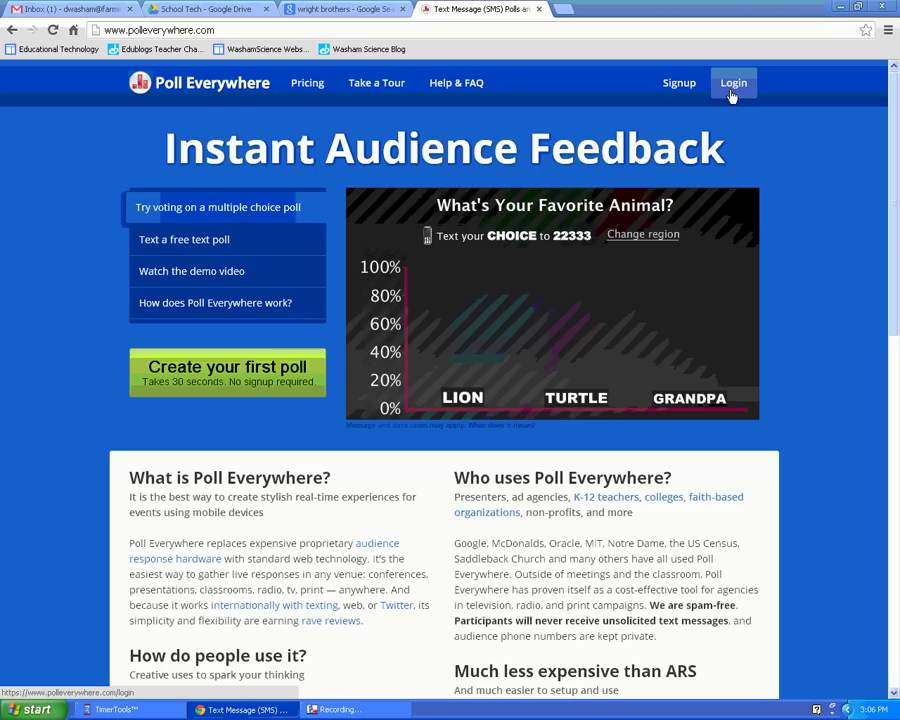
Open a new-poll dialog with the homepage's 'Create your first poll' button.
left_click(281, 378)
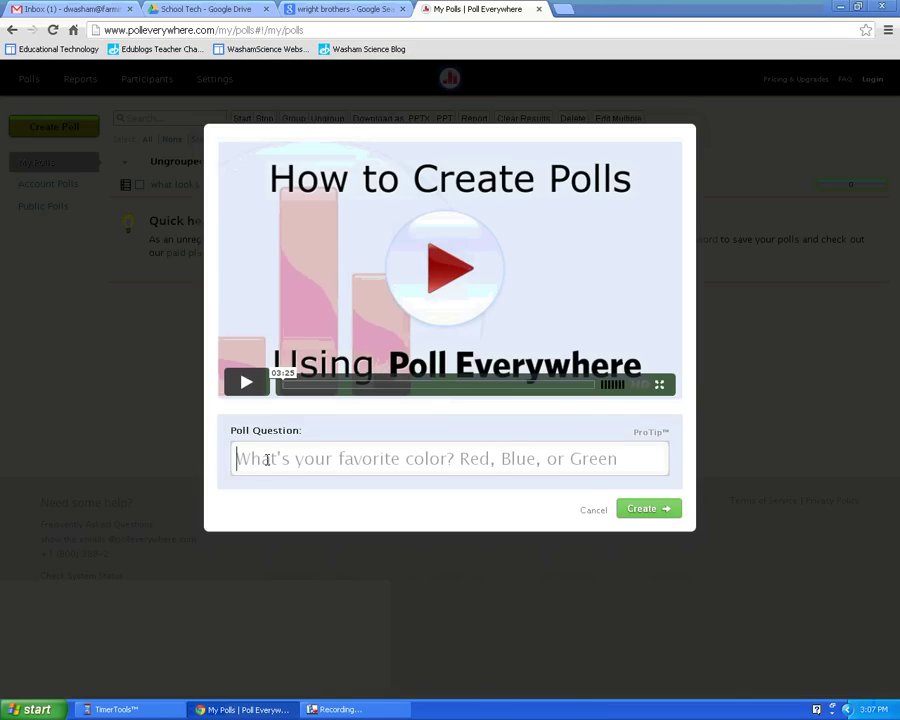
Enter the question 'Who invented flight?' and make it a Multiple Choice poll.
type("Who in")
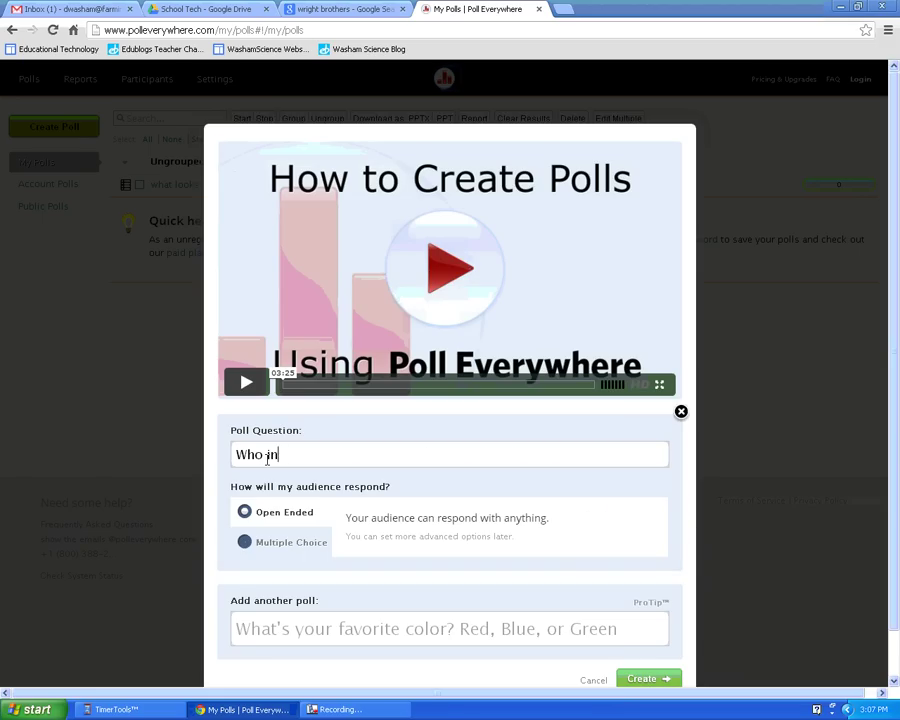
type("vented flight?")
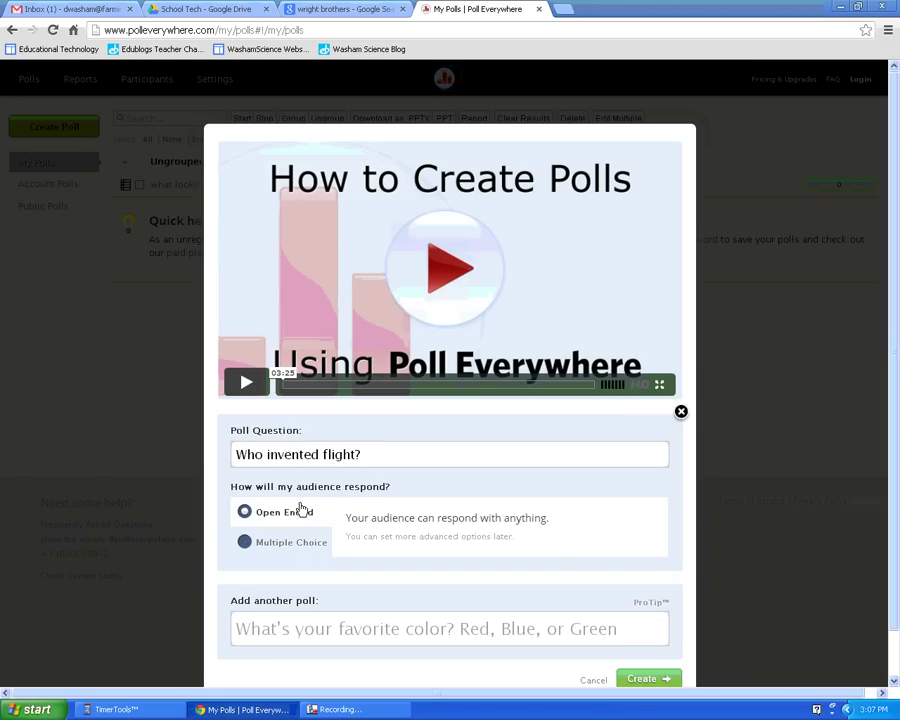
left_click(244, 543)
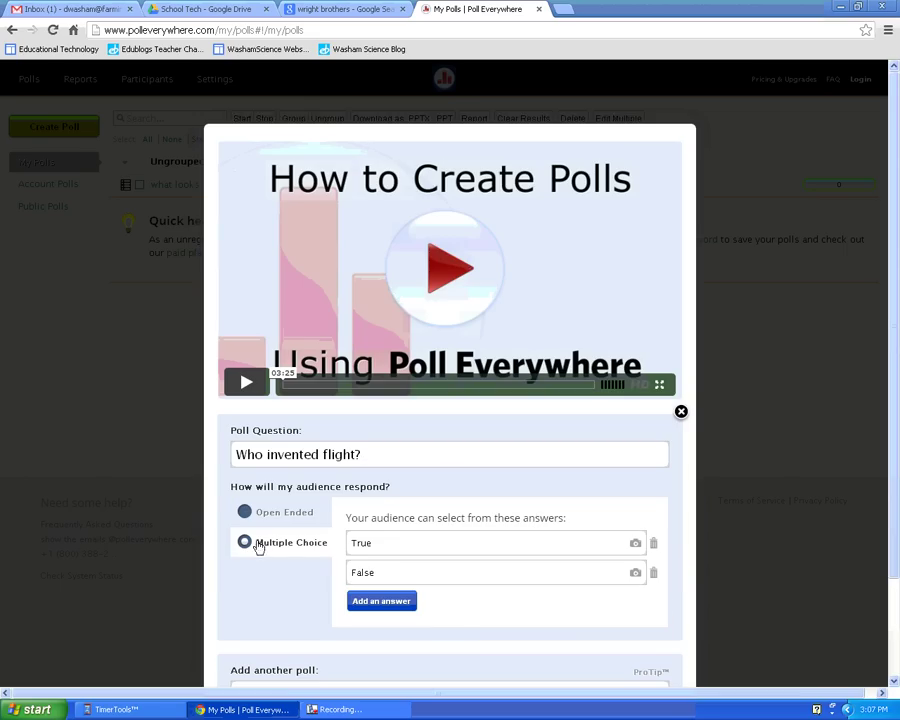
Replace the 'True' answer with 'Wright Brothers' and clear the second answer's text.
double_click(366, 544)
type("Wright Brothers")
key("Return")
type("Mr. WAsham")
key("Delete")
key("Delete")
key("Delete")
key("Delete")
key("Delete")
key("BackSpace")
key("BackSpace")
key("BackSpace")
key("BackSpace")
key("BackSpace")
key("BackSpace")
type("asham")
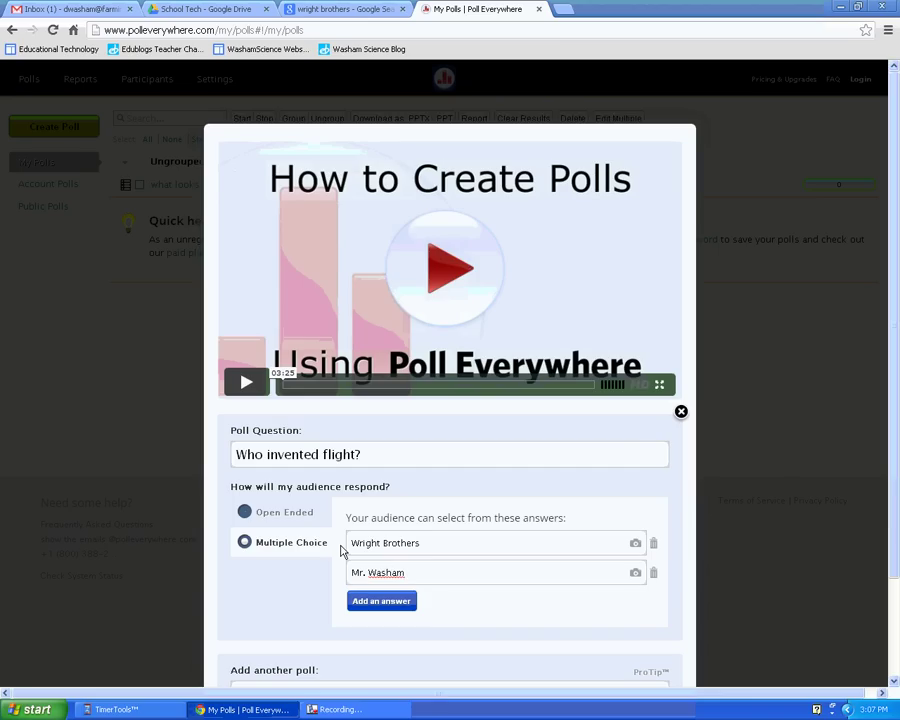
left_click_drag(406, 570, 338, 571)
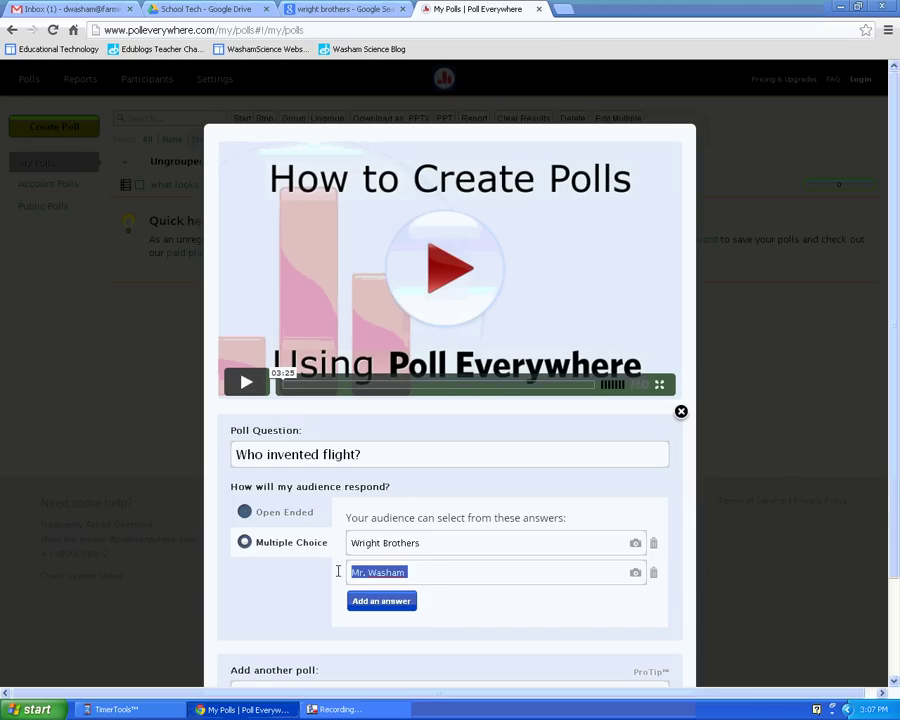
key("BackSpace")
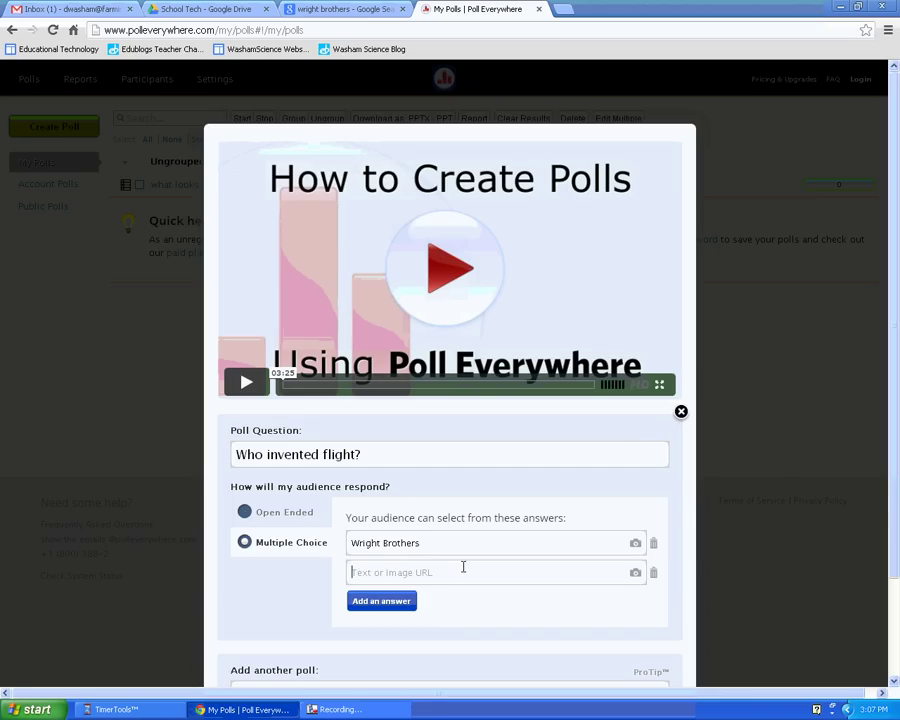
Upload ChiMara.JPG from My Pictures as the second answer's image.
left_click(635, 577)
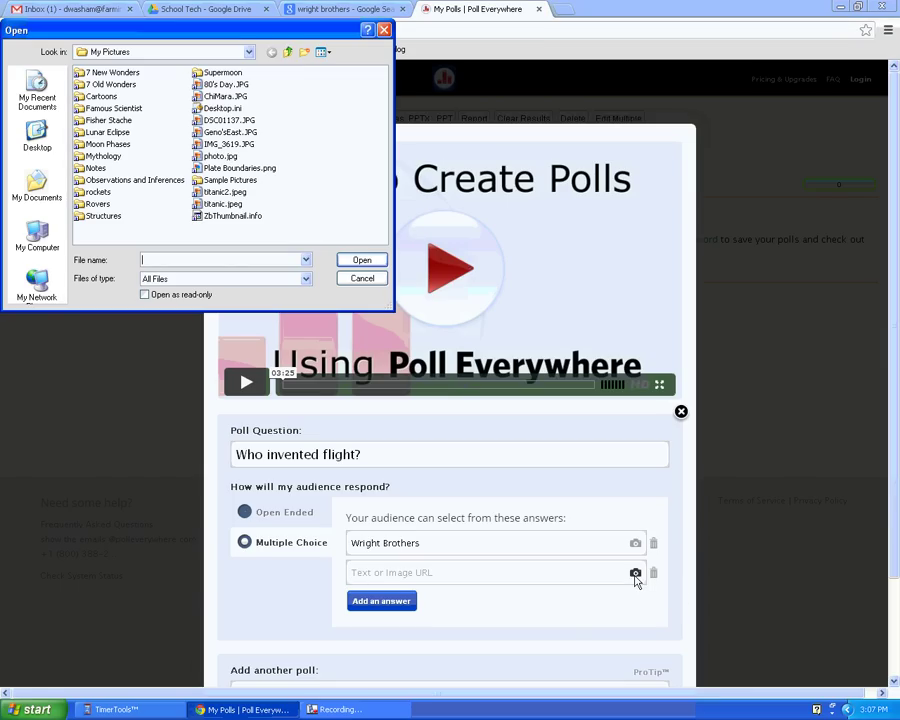
double_click(224, 97)
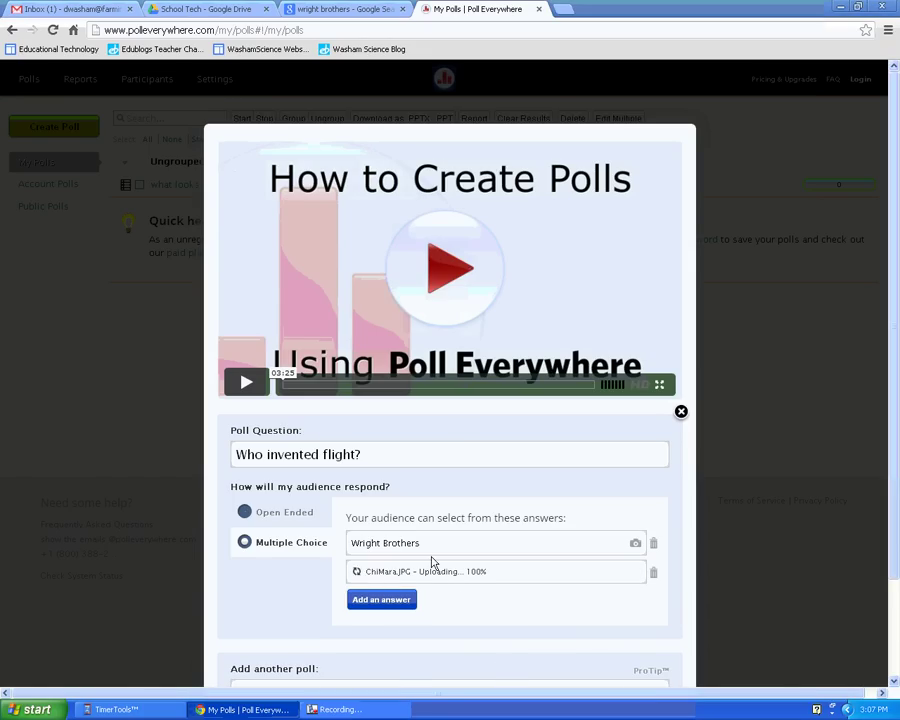
Copy the image URL of a Wright brothers flight photo from Google Images.
left_click(357, 10)
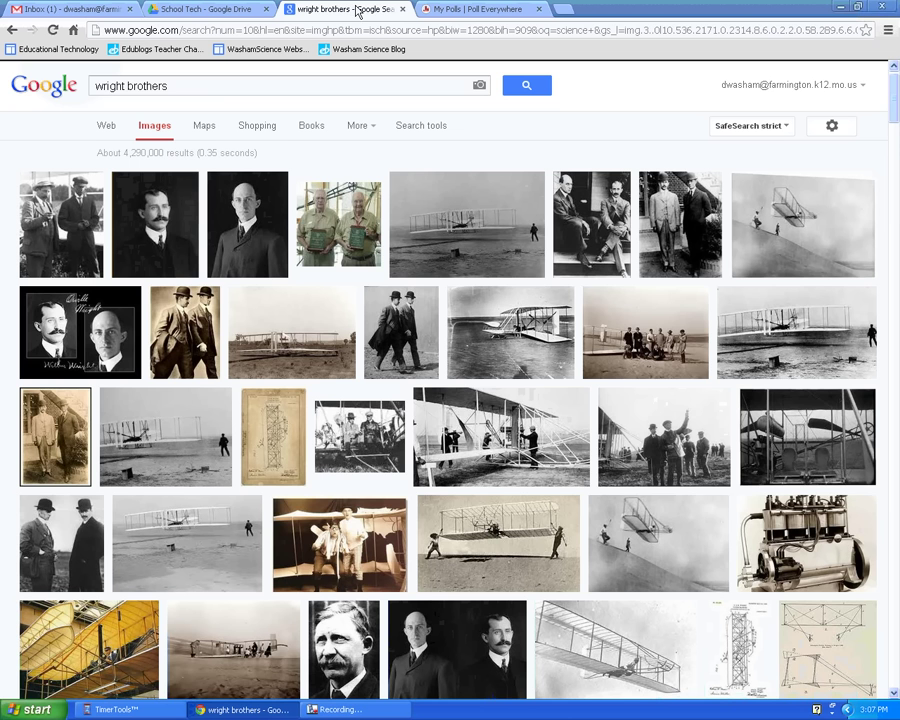
right_click(651, 451)
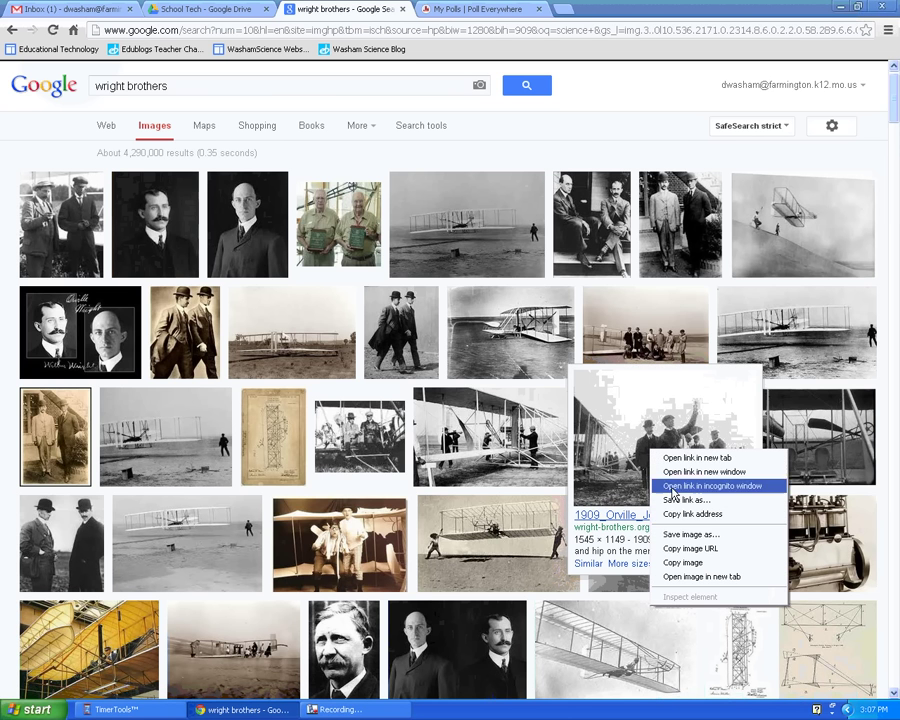
left_click(687, 549)
left_click(478, 10)
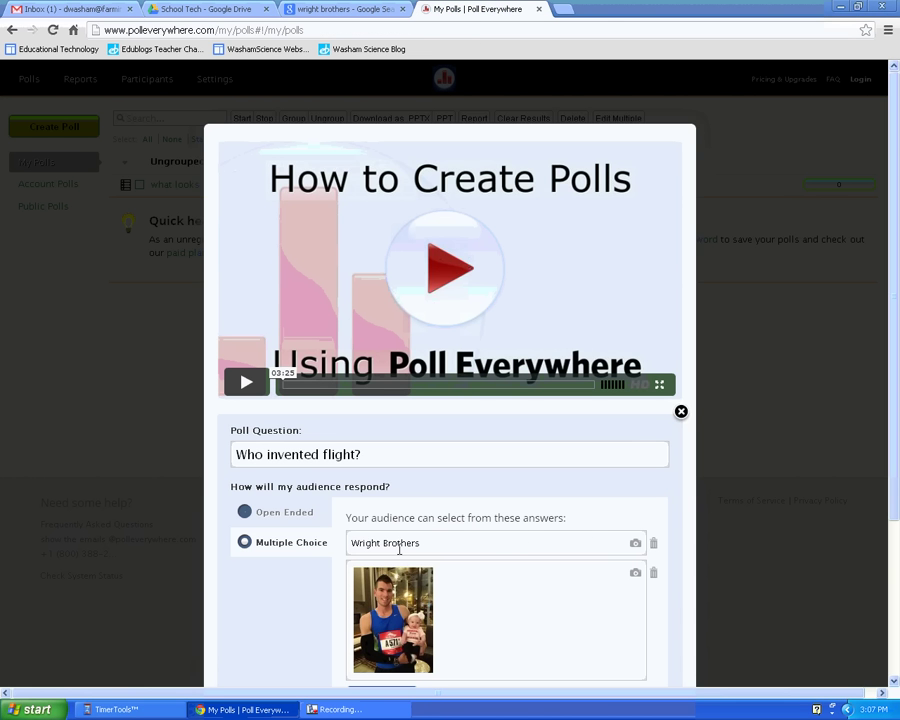
Replace the 'Wright Brothers' text with the pasted photo address as the first answer.
left_click_drag(420, 543, 346, 543)
key("BackSpace")
right_click(394, 544)
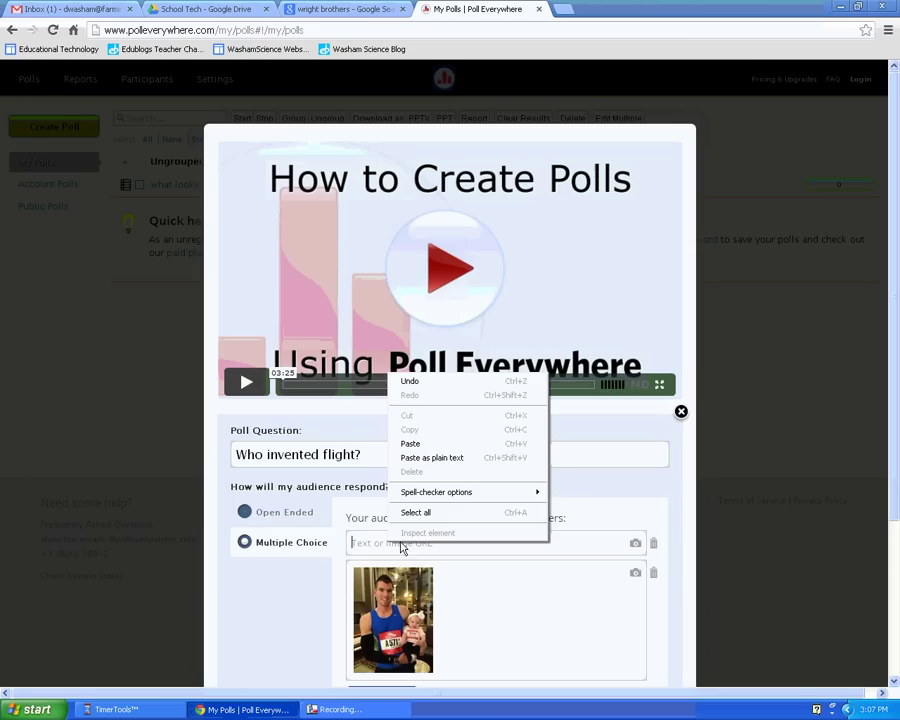
left_click(410, 443)
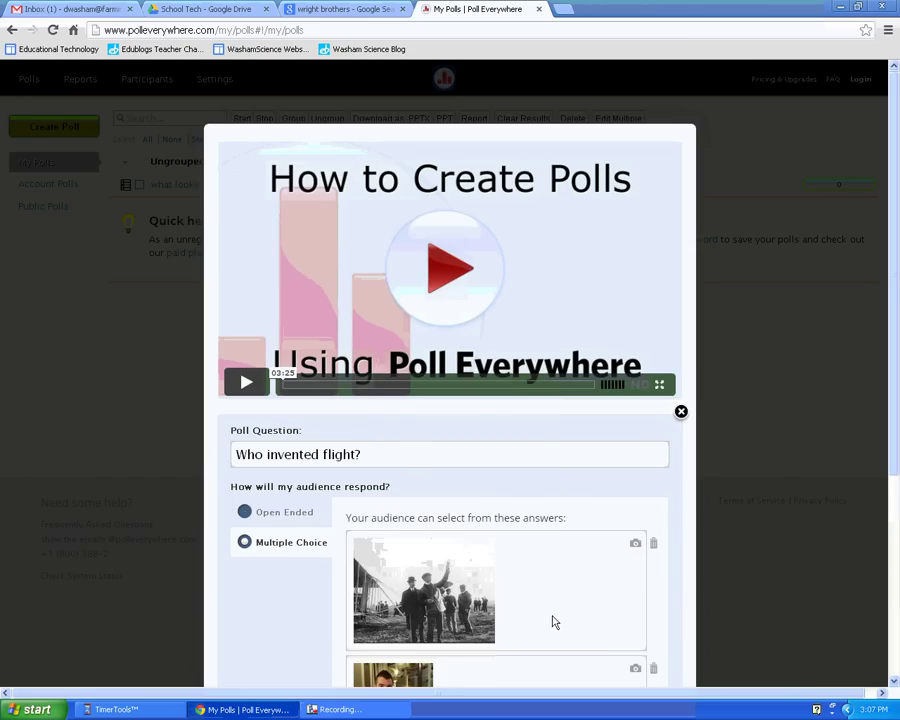
Remove the extra empty answer and create the two-image multiple-choice poll.
scroll(552, 618, "down", 3)
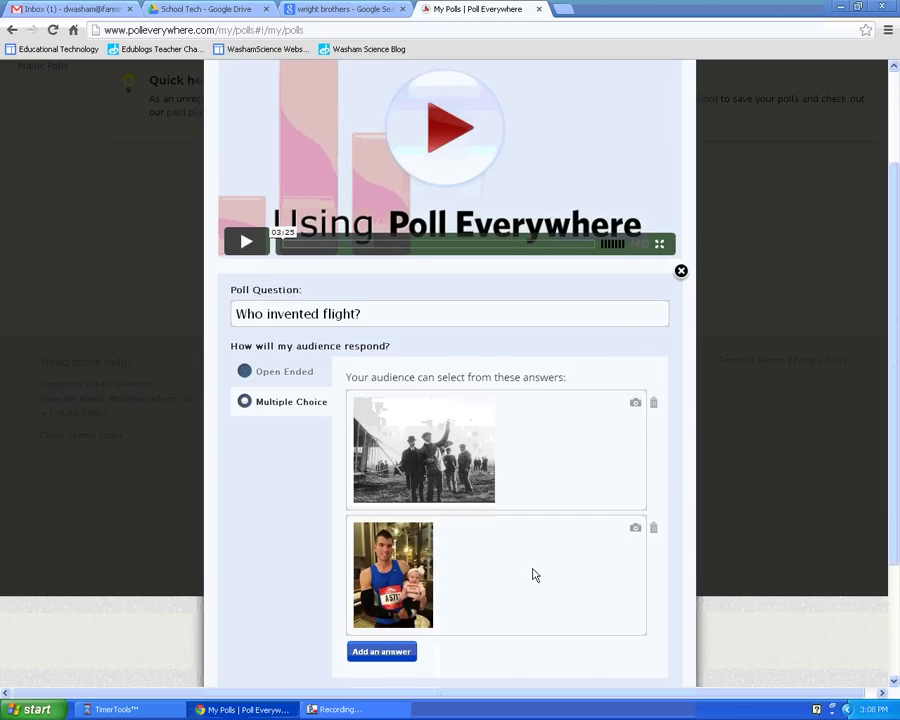
scroll(532, 575, "down", 2)
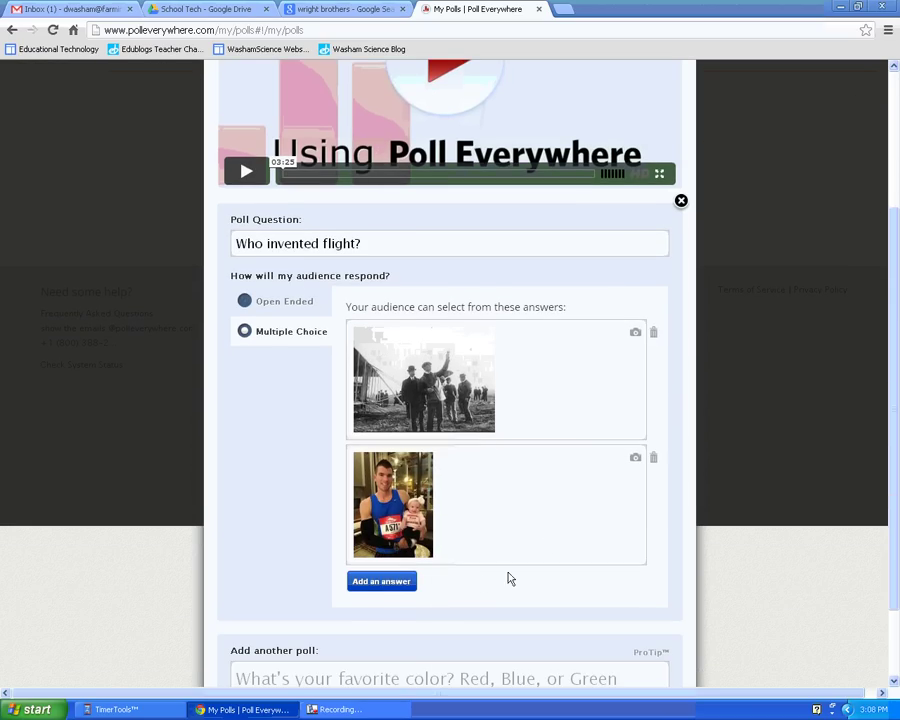
left_click(406, 582)
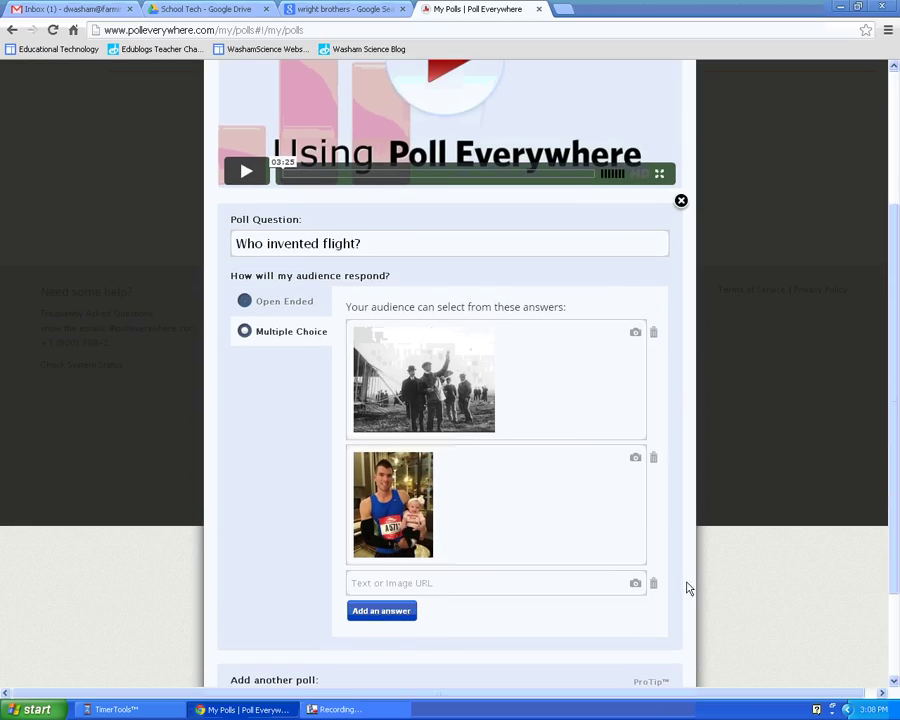
left_click(653, 583)
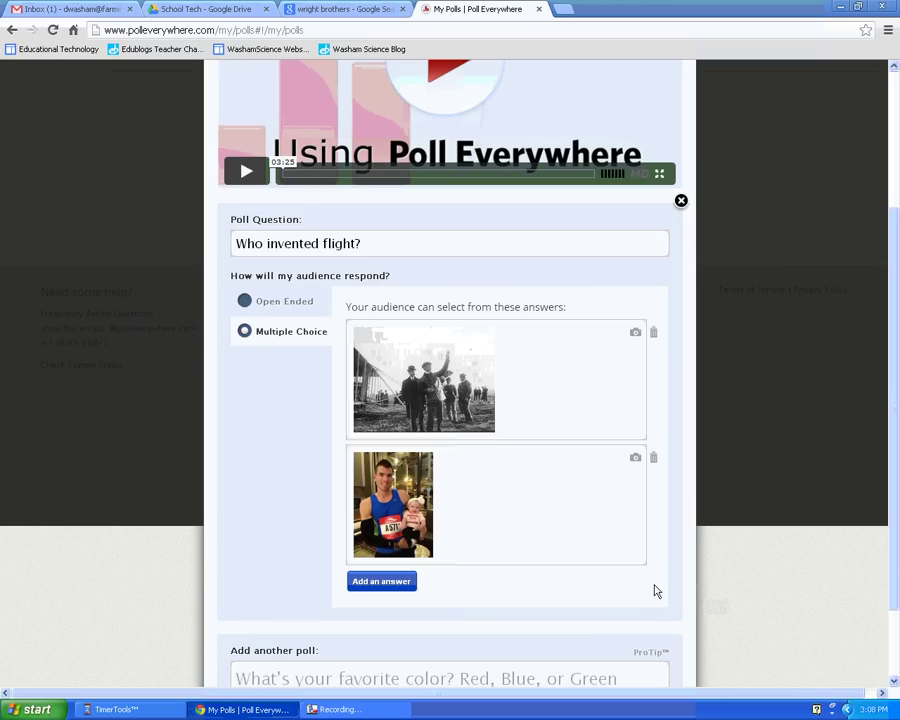
scroll(552, 557, "down", 2)
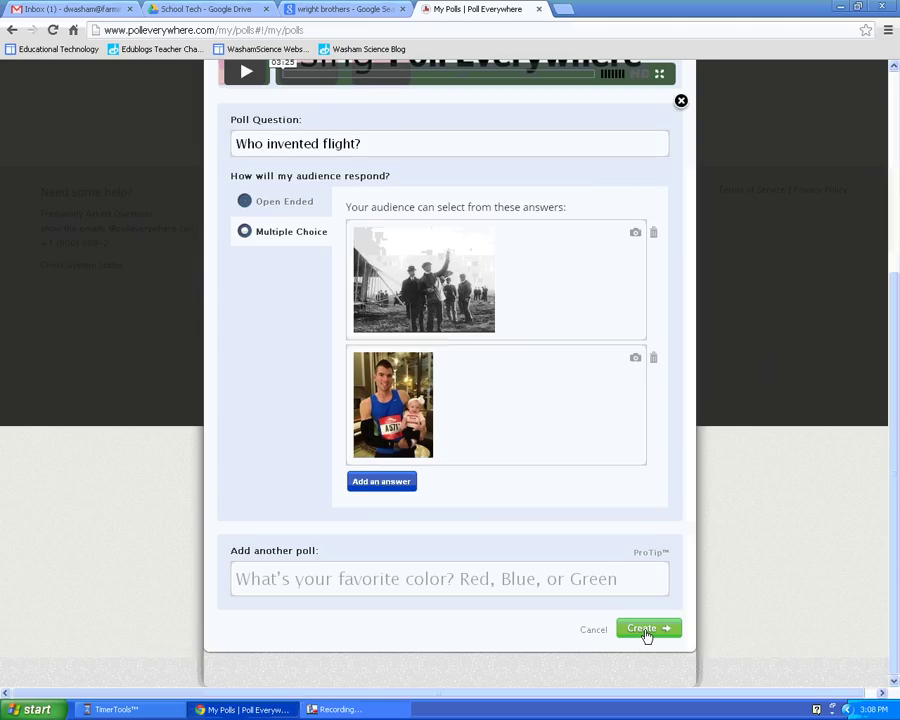
left_click(646, 634)
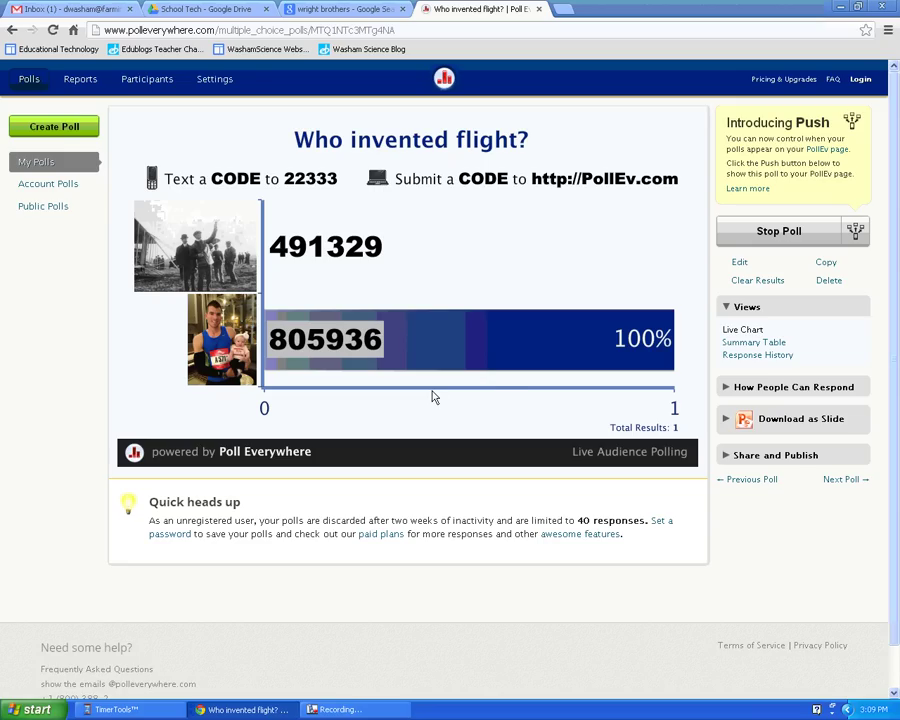
Clear the image poll's results so the live chart shows zero responses.
left_click(759, 281)
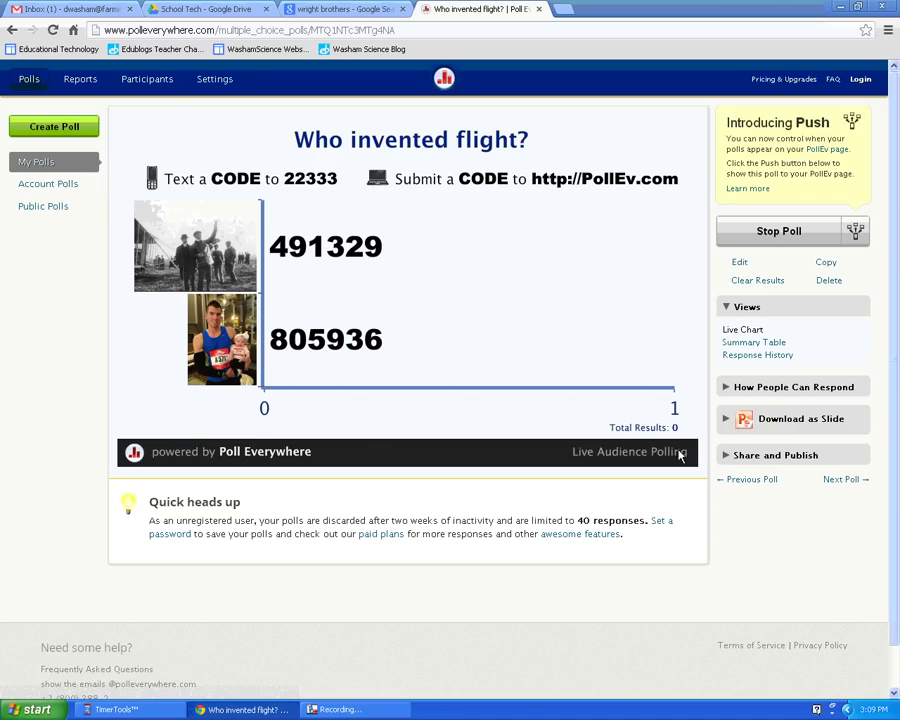
Apply the green Diagonal theme to the image poll's chart, then begin a new poll.
mouse_move(693, 137)
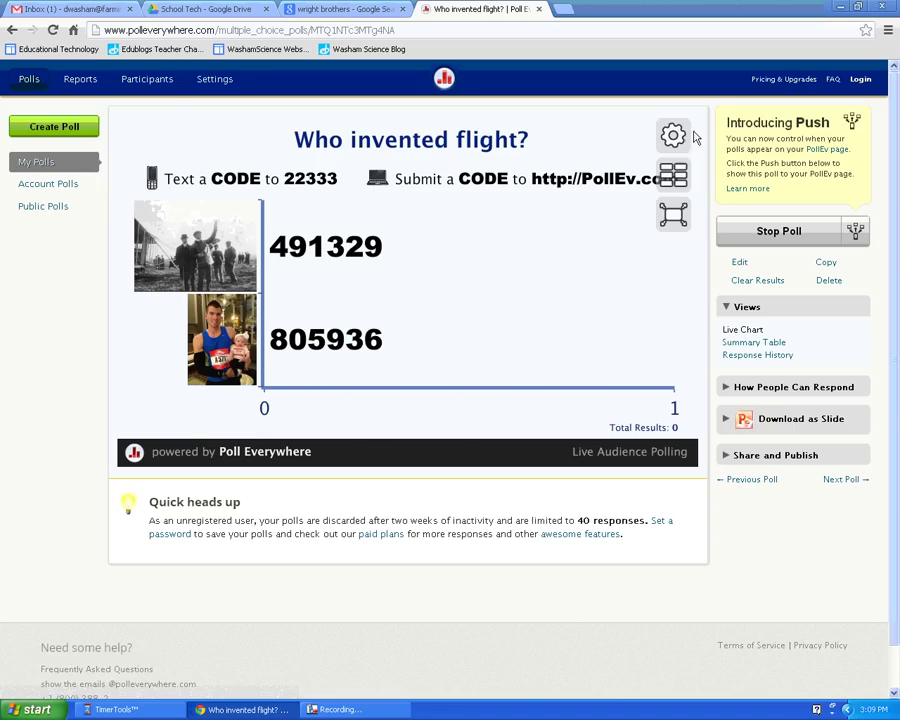
left_click(674, 135)
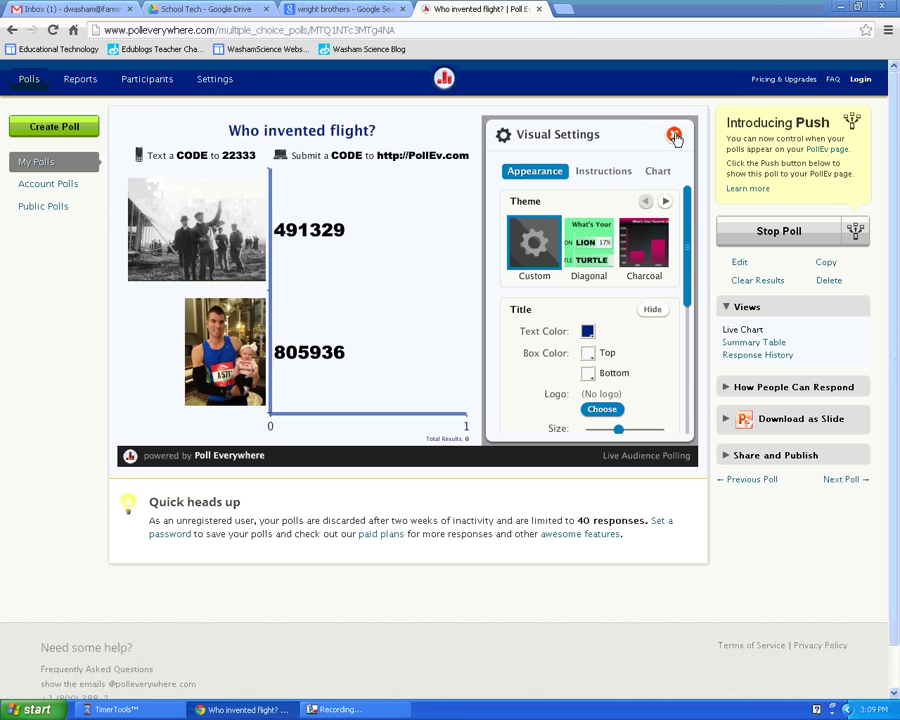
left_click(648, 236)
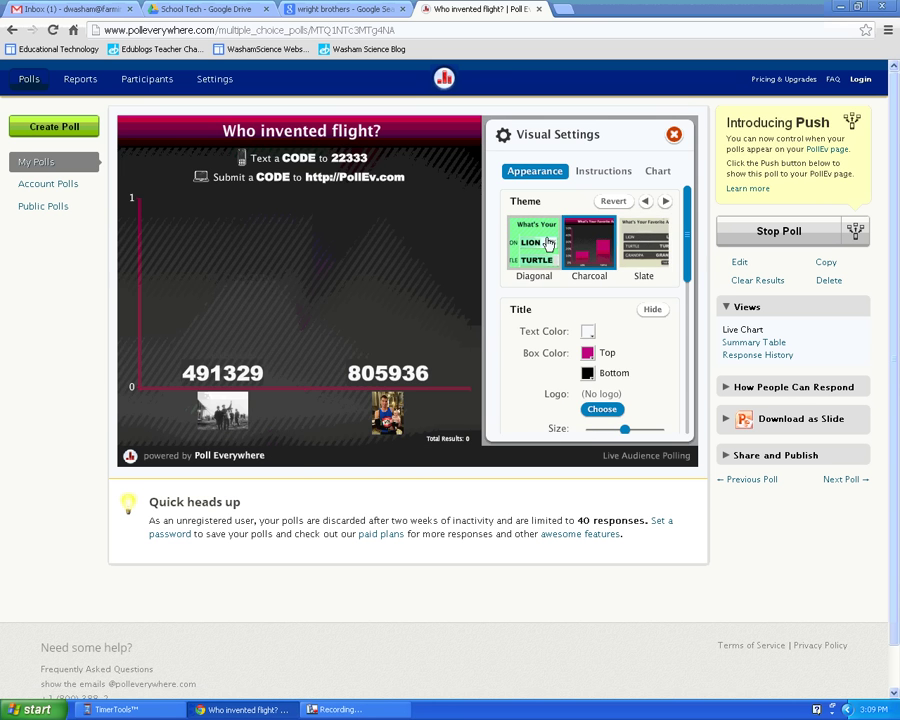
left_click(548, 243)
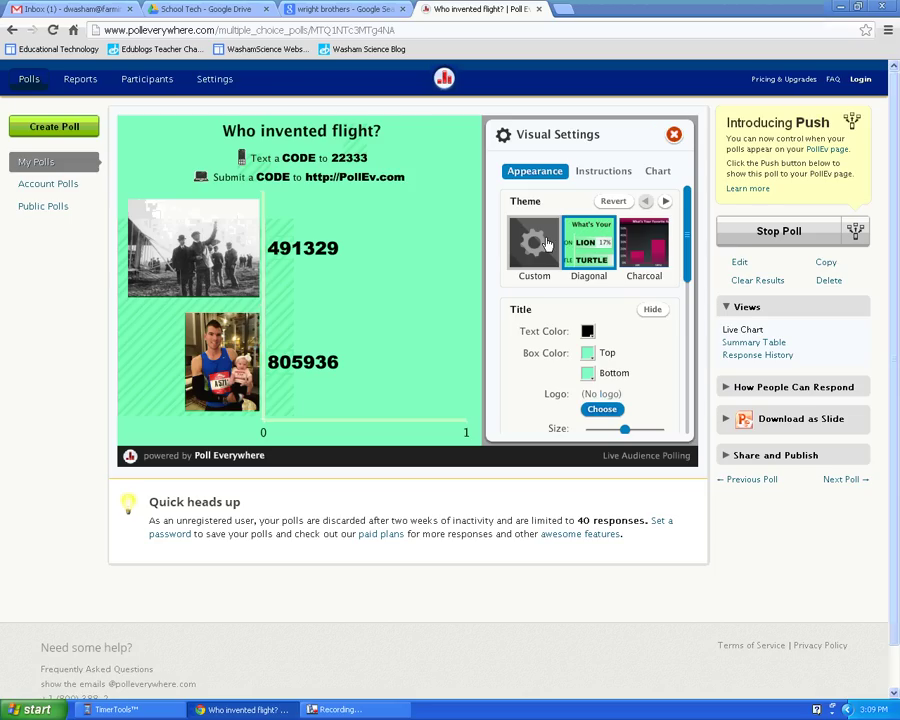
left_click(671, 136)
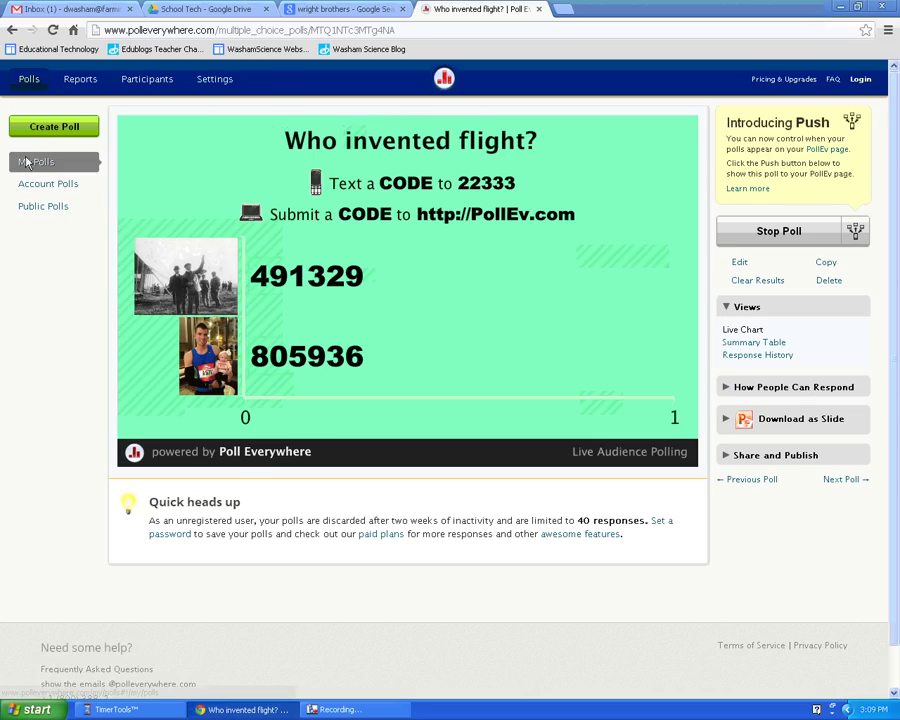
left_click(44, 127)
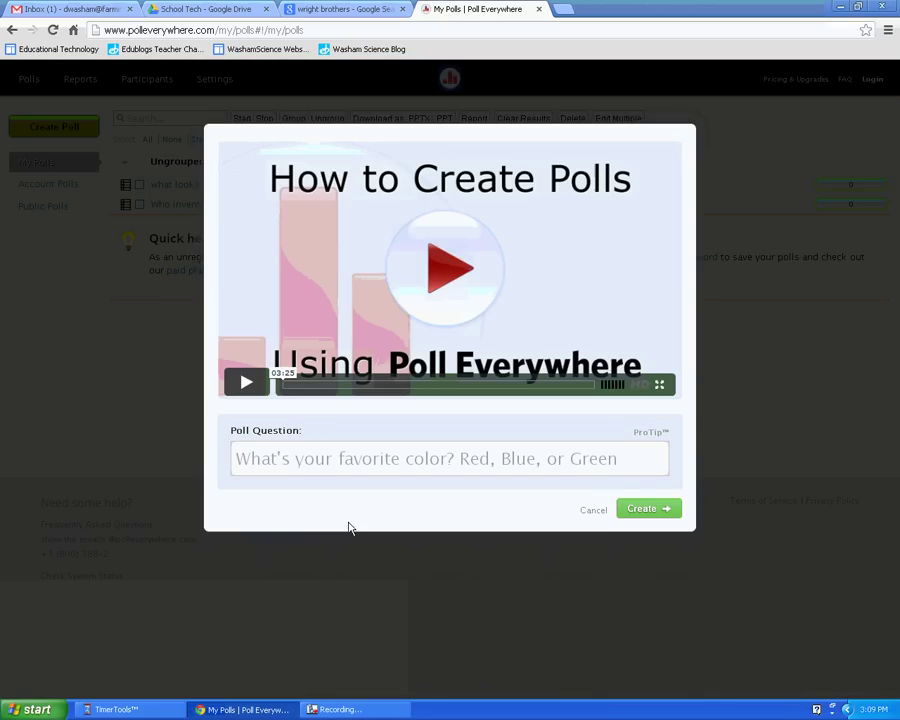
Create an Open Ended poll with the question 'Who invented flight?'.
left_click(633, 467)
type("Who inventeed f")
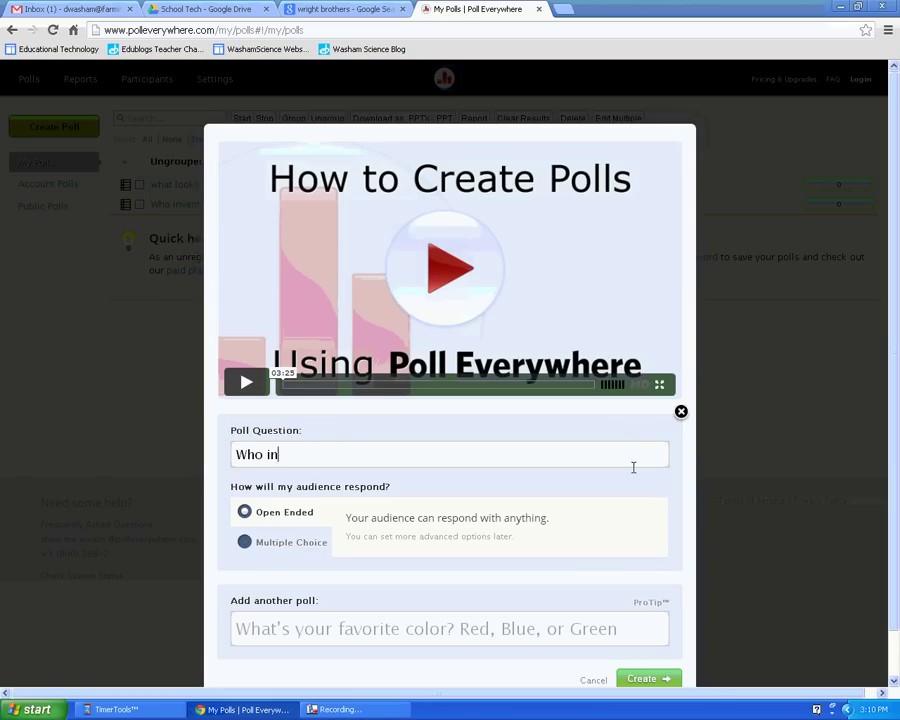
key("BackSpace")
key("BackSpace")
key("BackSpace")
key("BackSpace")
type("d flight?")
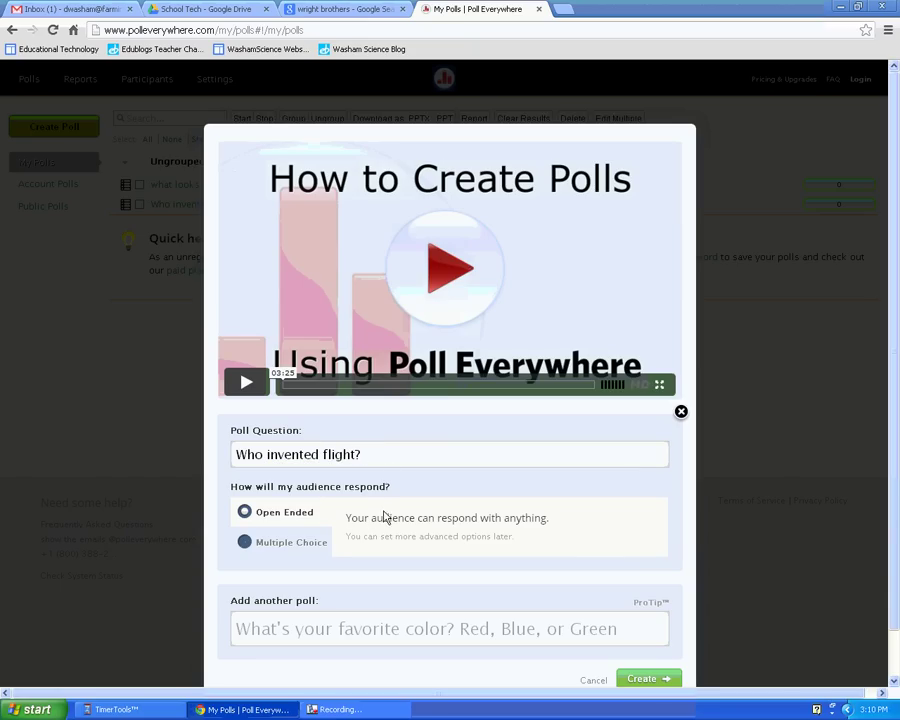
scroll(382, 515, "down", 1)
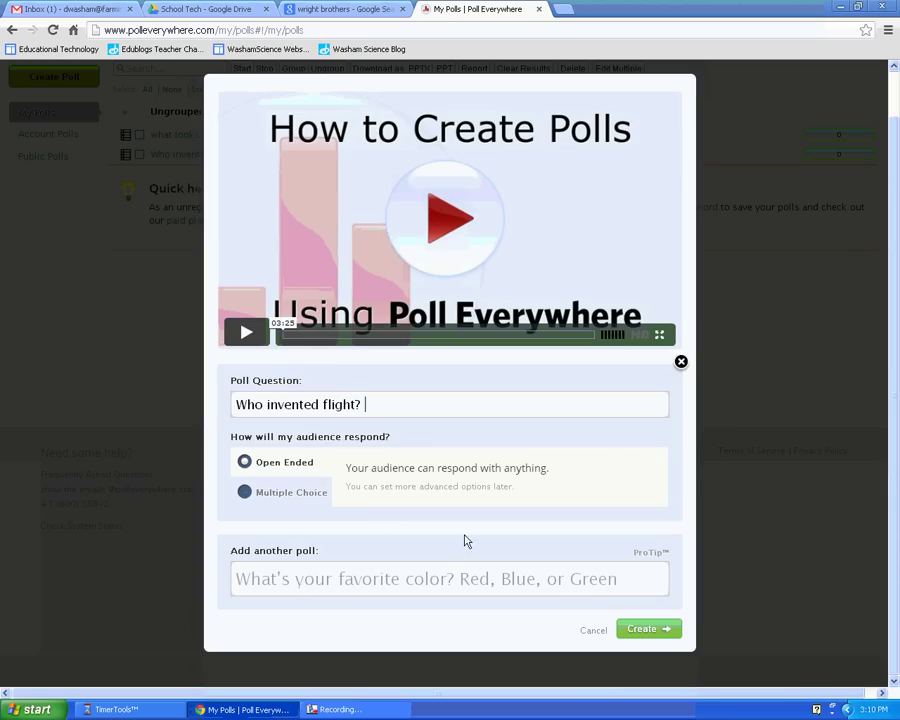
left_click(625, 629)
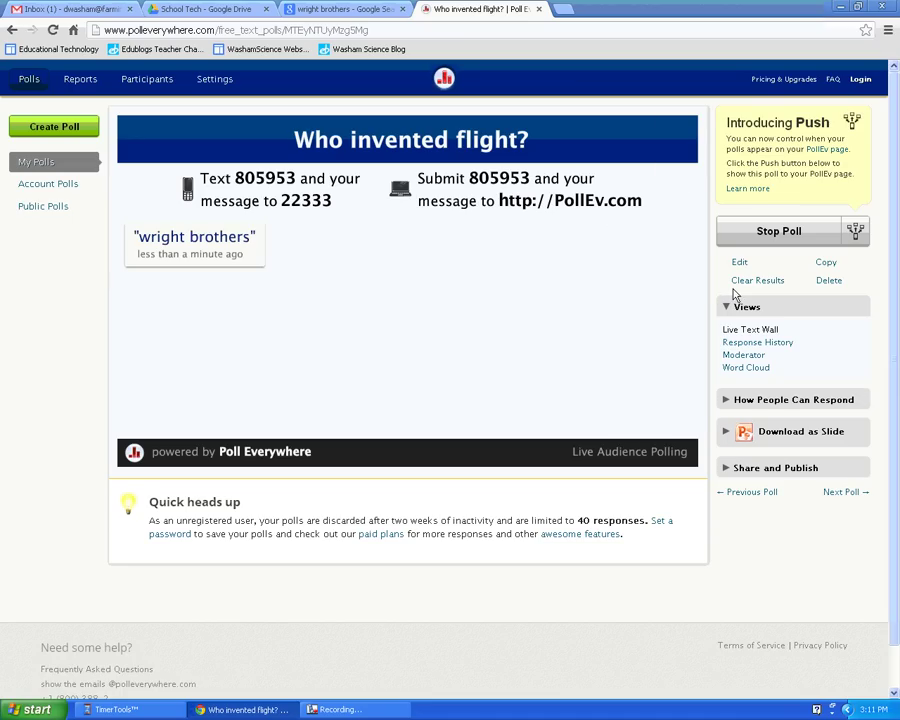
Restrict the open-ended poll's responses to text messages only, disabling web and private link.
left_click(726, 403)
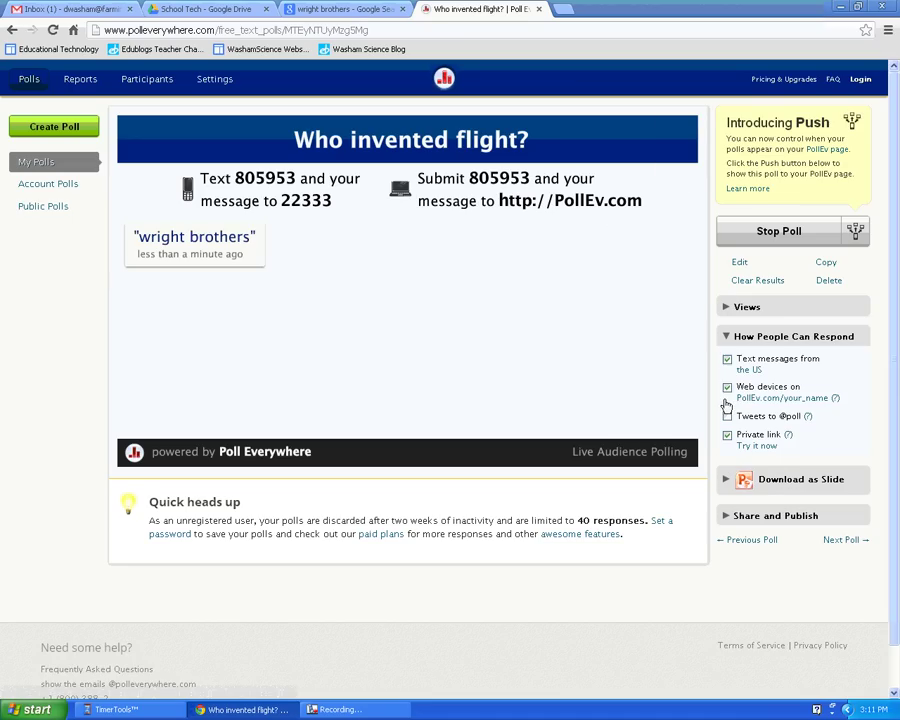
left_click(727, 389)
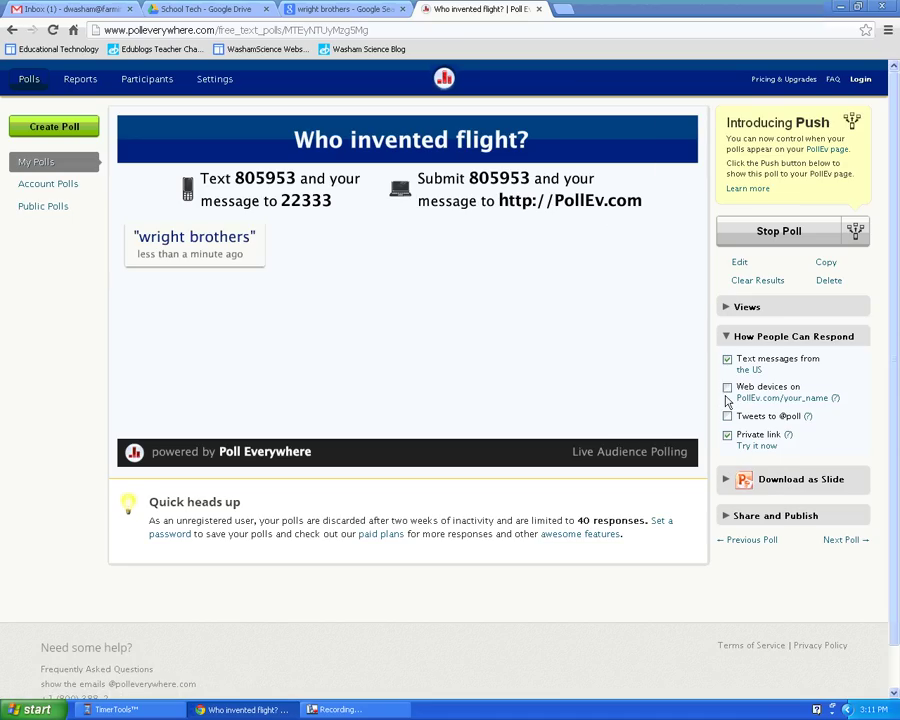
left_click(727, 435)
left_click(726, 358)
left_click(727, 358)
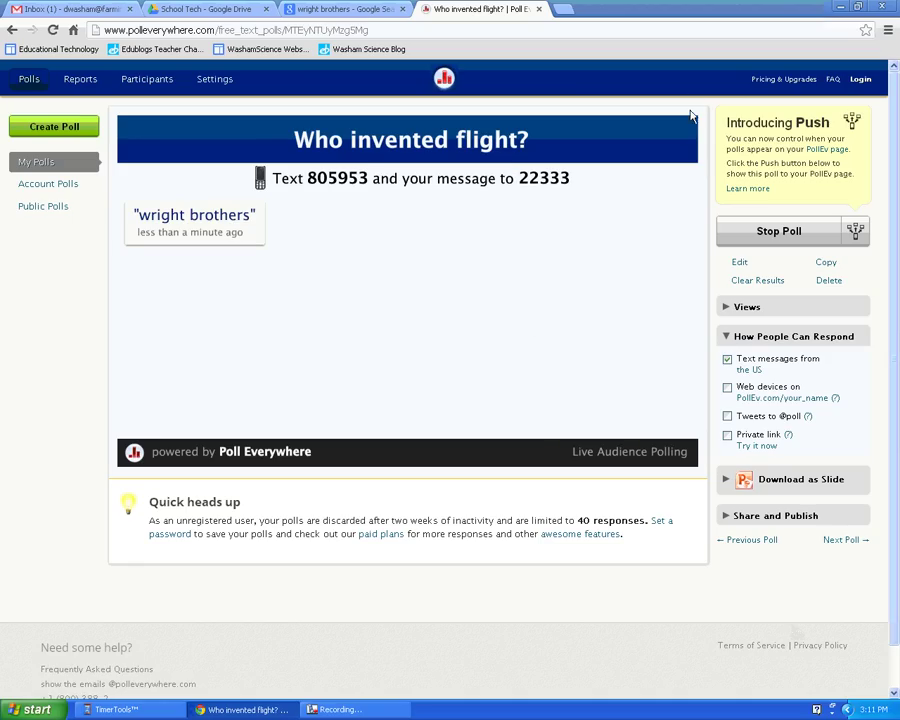
Preview the poll full screen, then return to the previous image poll.
left_click(674, 136)
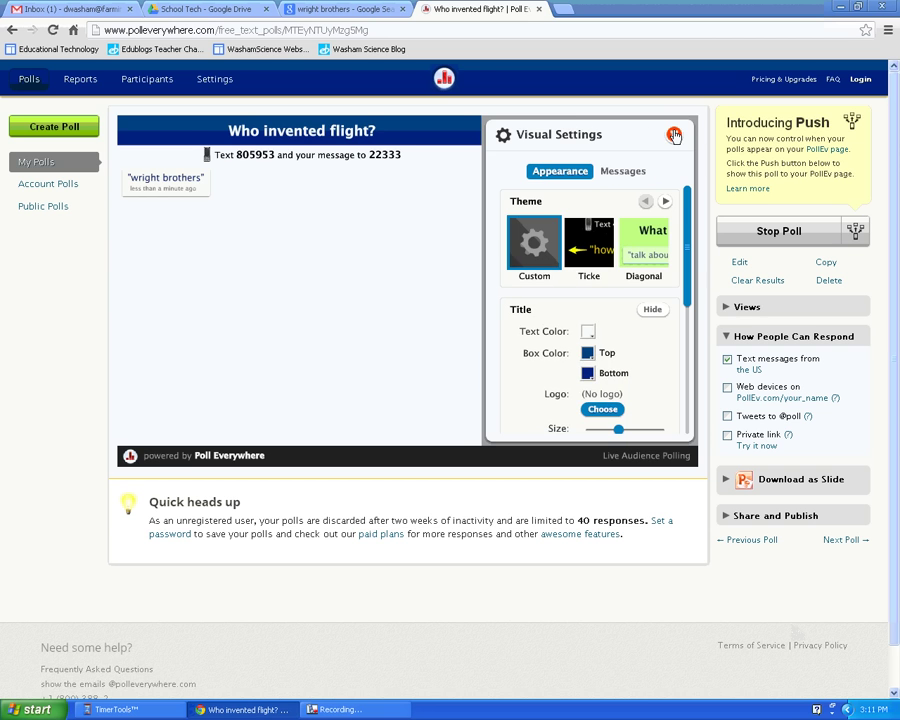
left_click(674, 136)
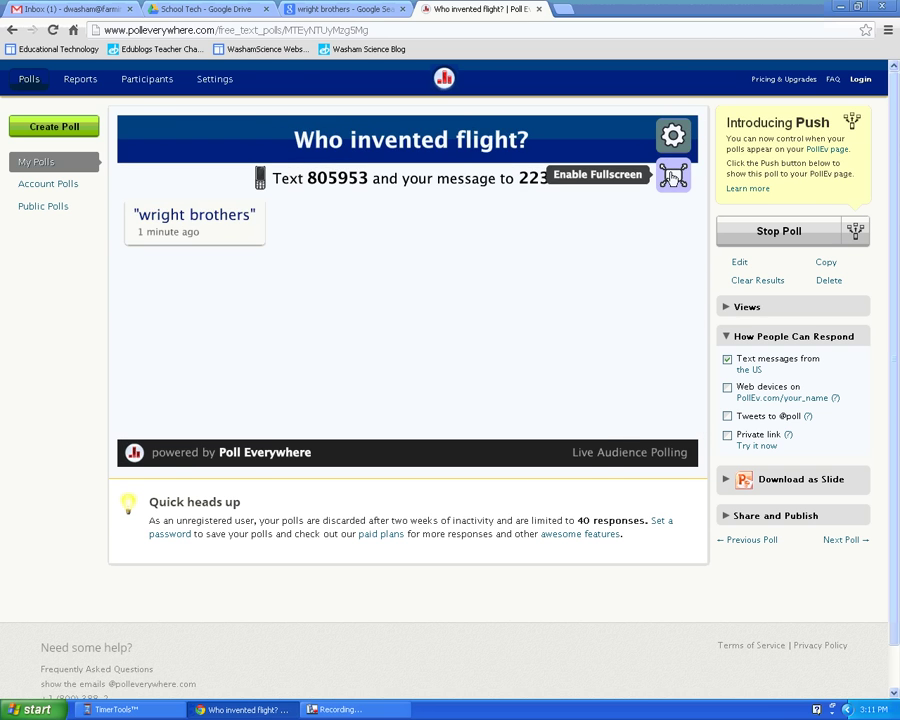
left_click(673, 177)
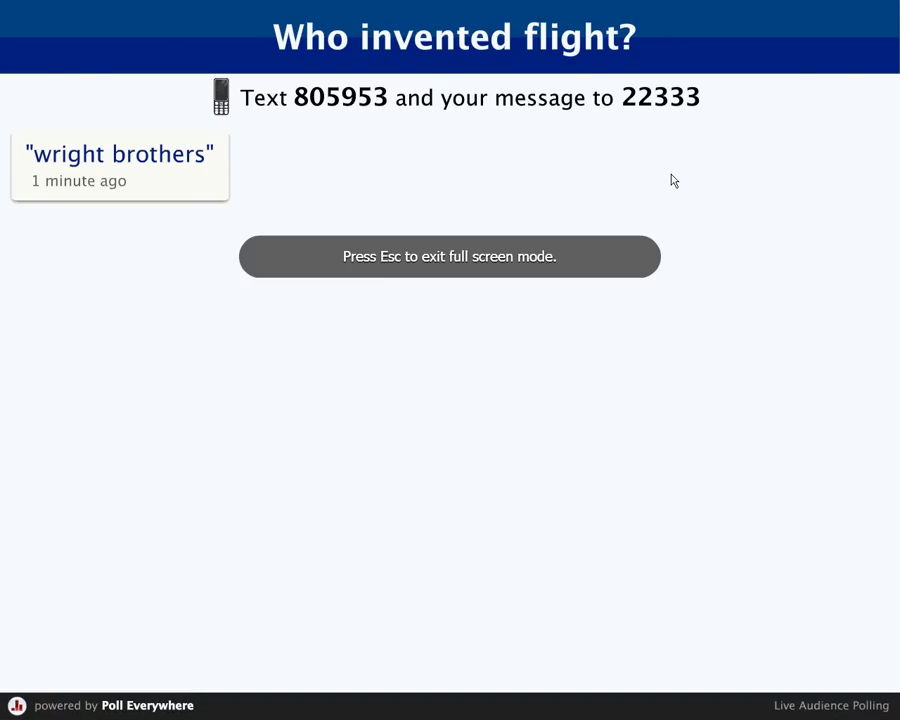
key("Escape")
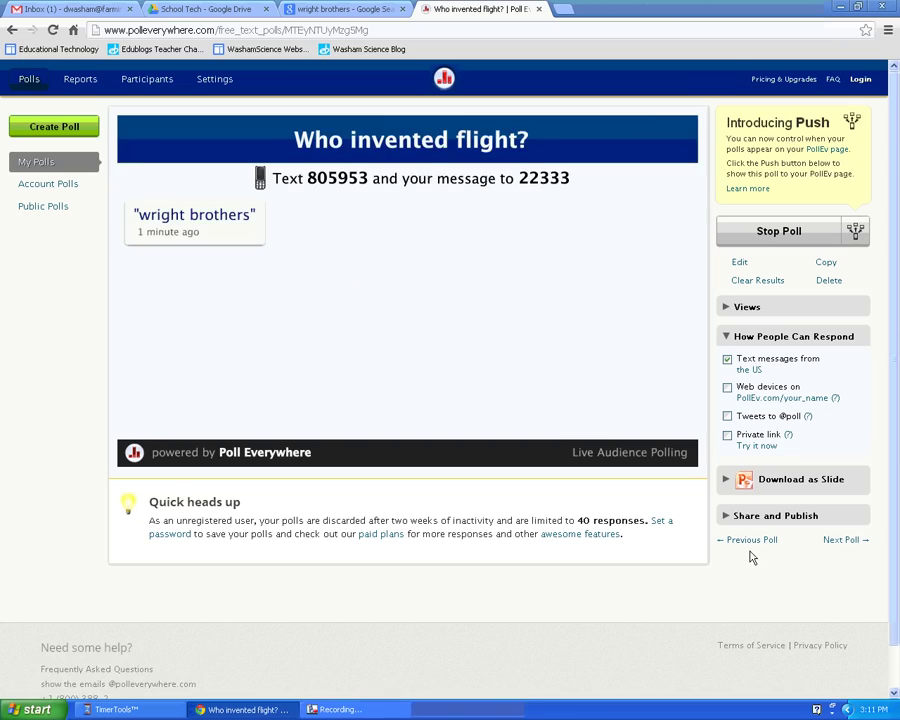
left_click(748, 542)
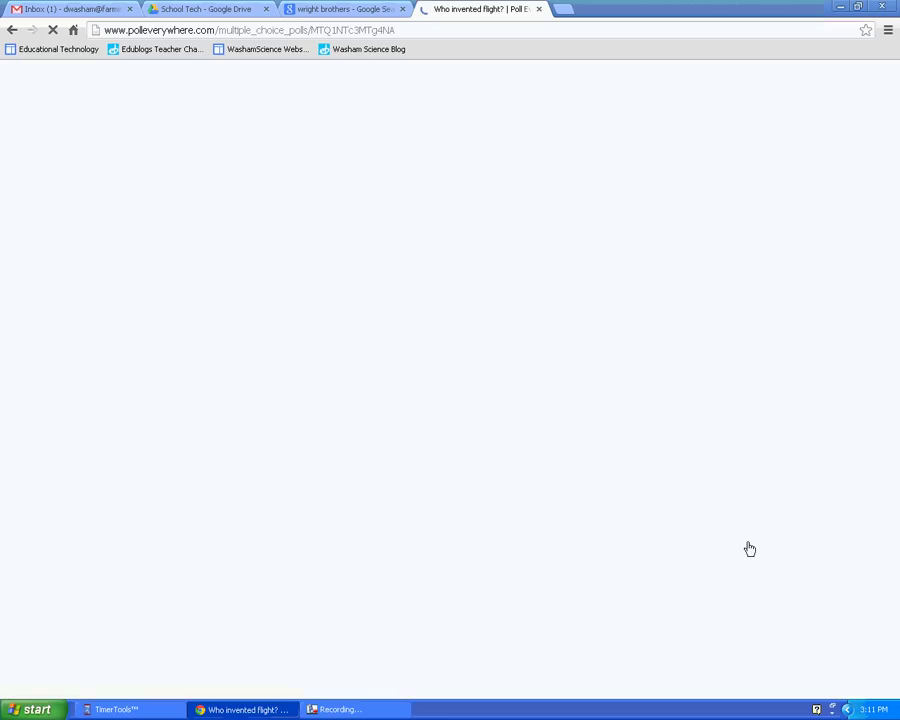